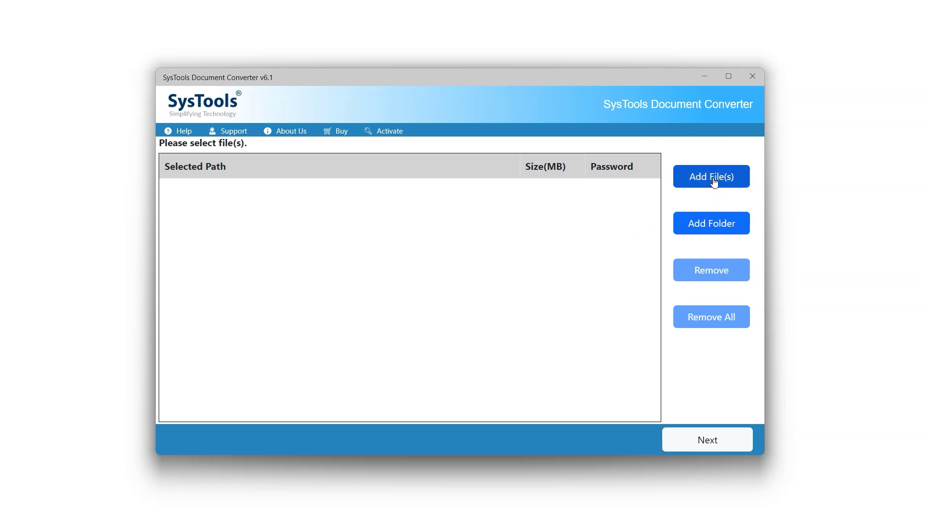
Step: Add the RTF Sample Files folder from Downloads to the conversion list
left_click(715, 231)
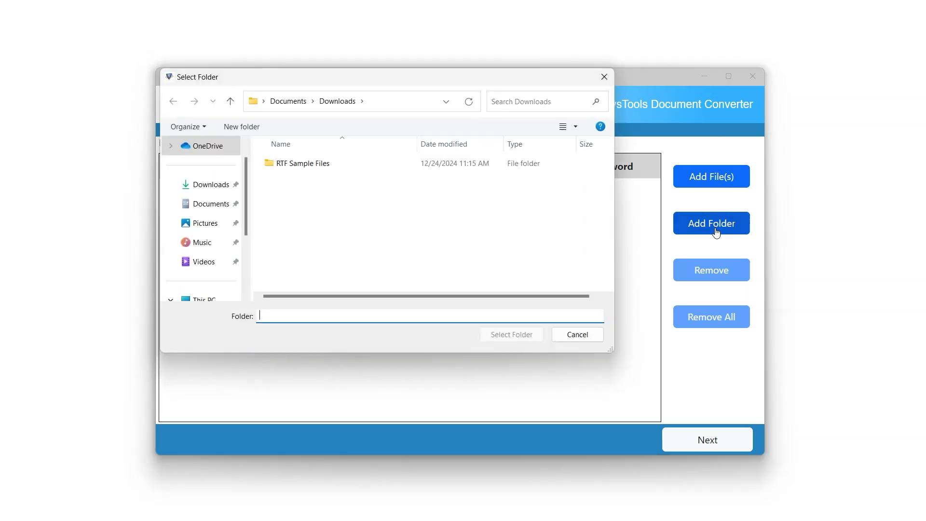
left_click(462, 169)
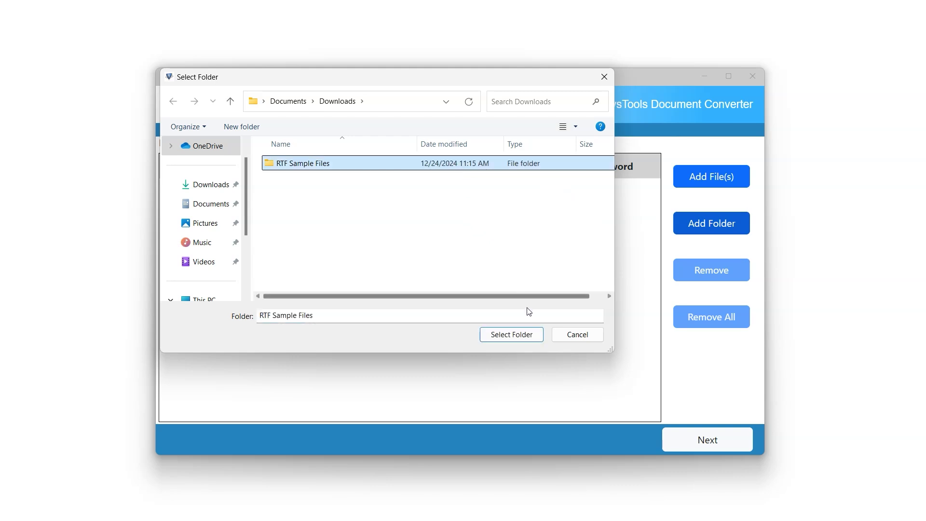
left_click(535, 333)
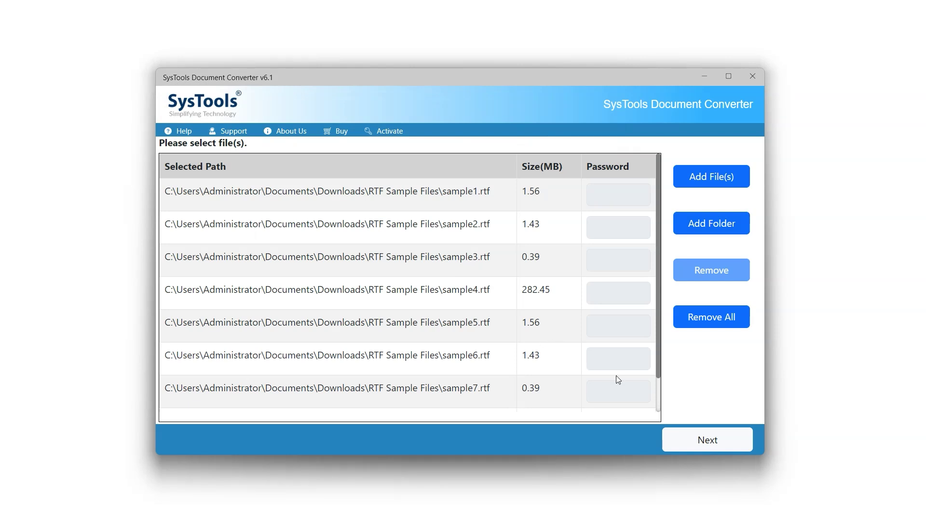
Step: Preview the second and third RTF documents, then continue to the export settings page
left_click(721, 442)
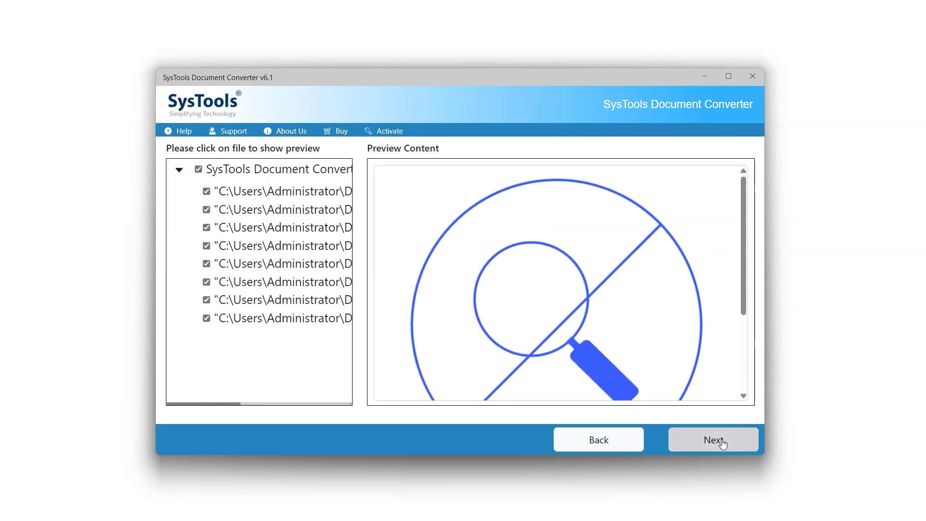
left_click(314, 211)
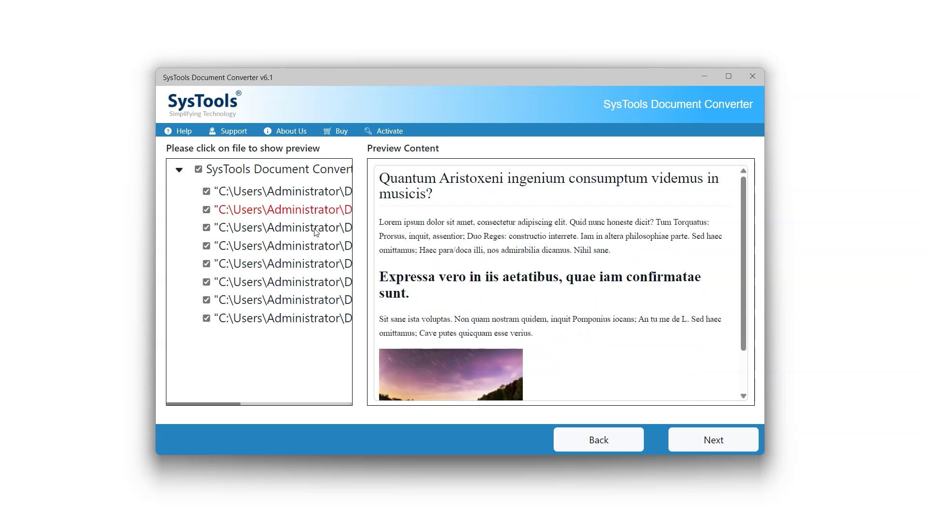
left_click(315, 229)
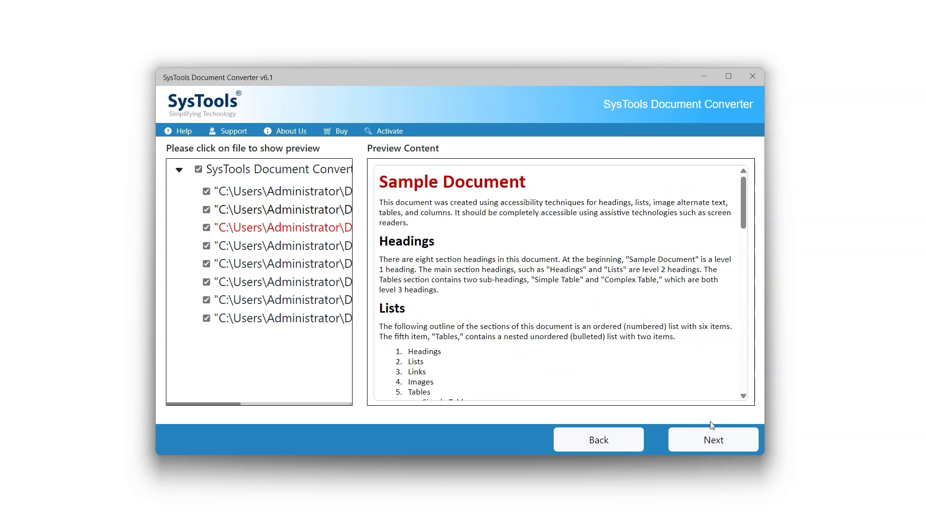
left_click(729, 442)
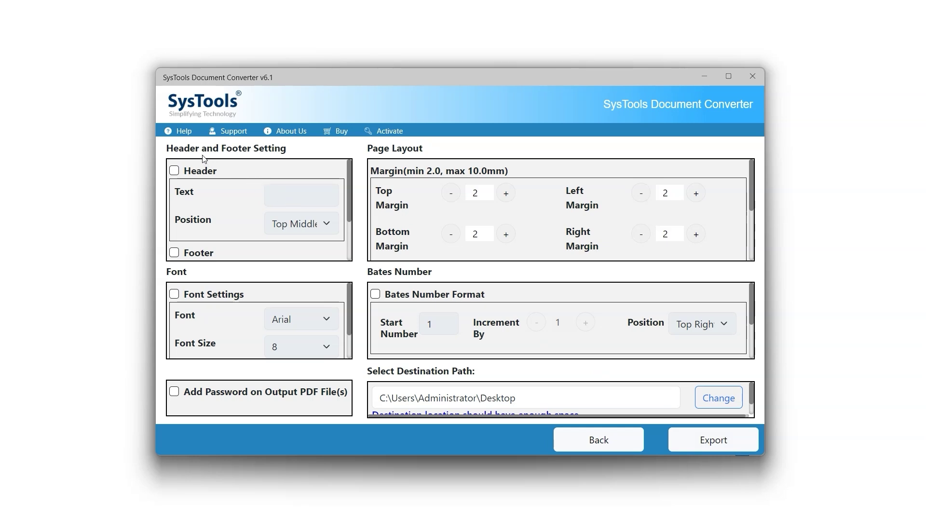
left_click(175, 171)
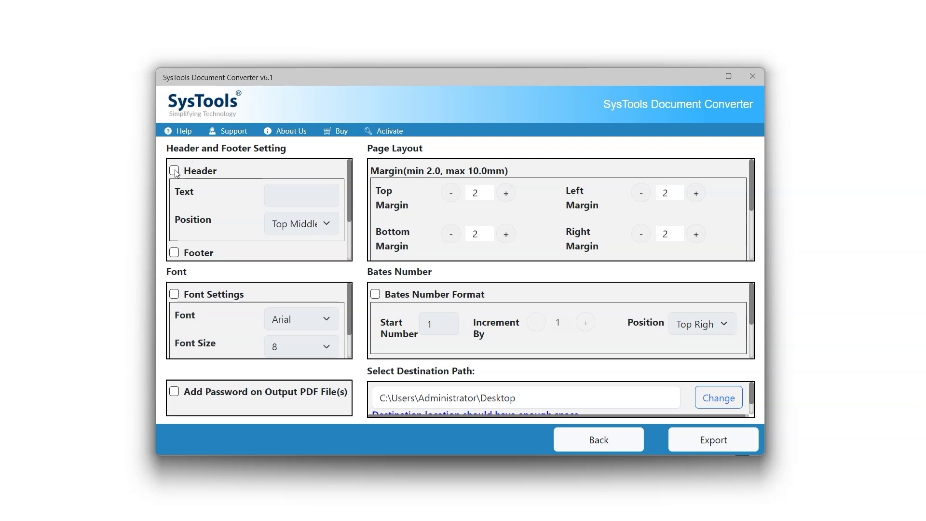
left_click(175, 170)
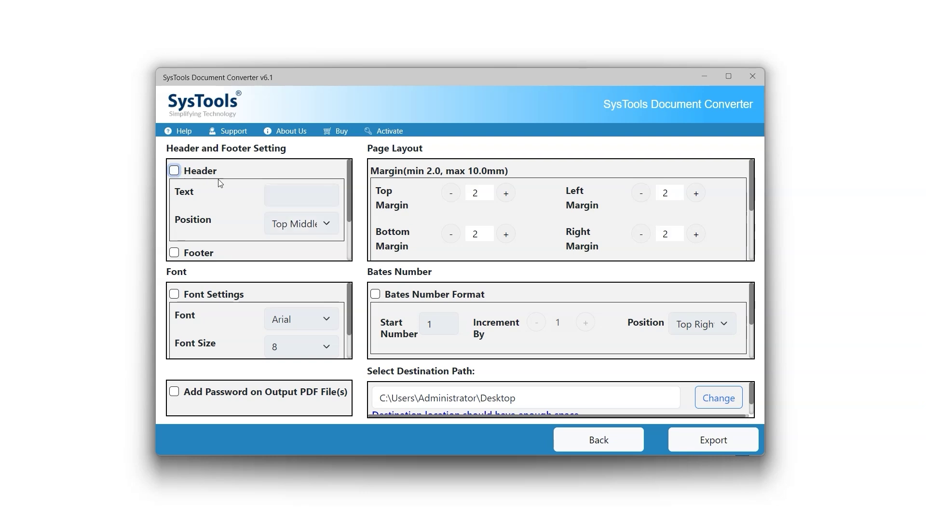
left_click_drag(348, 221, 348, 261)
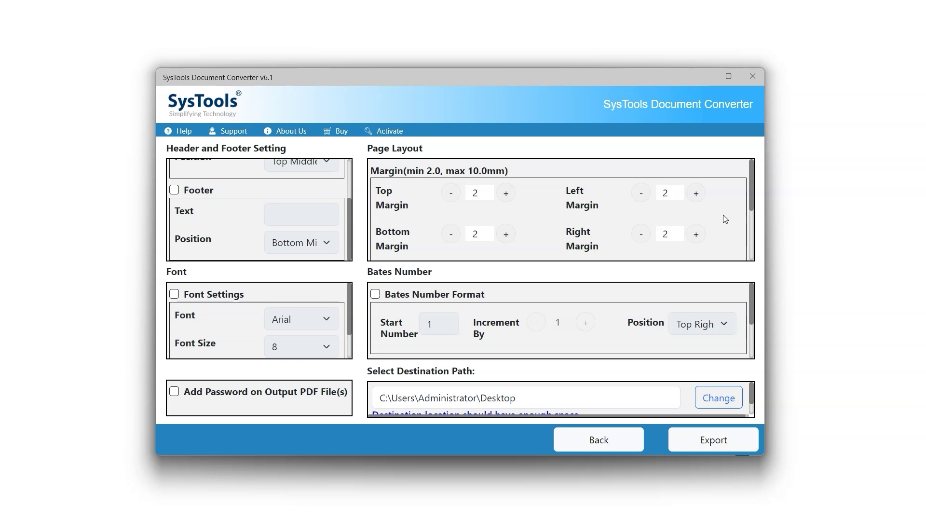
left_click(751, 222)
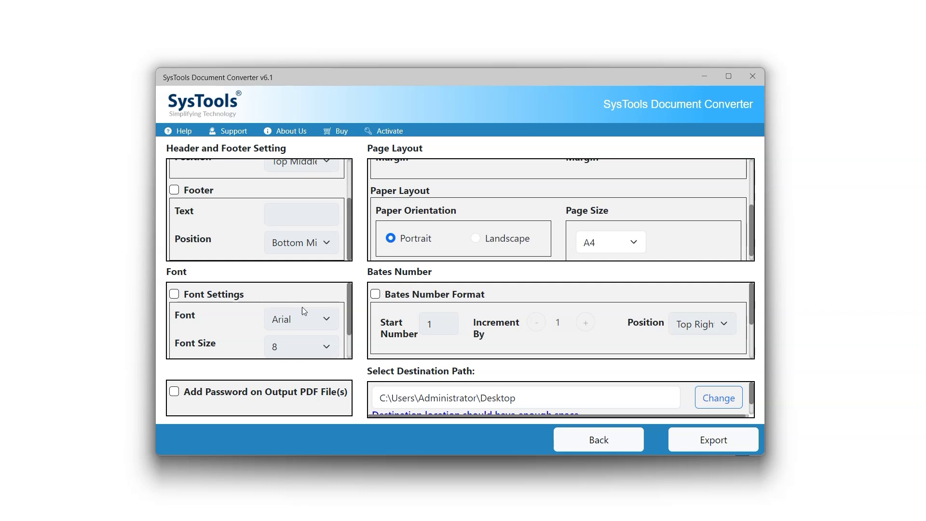
left_click_drag(350, 332, 355, 361)
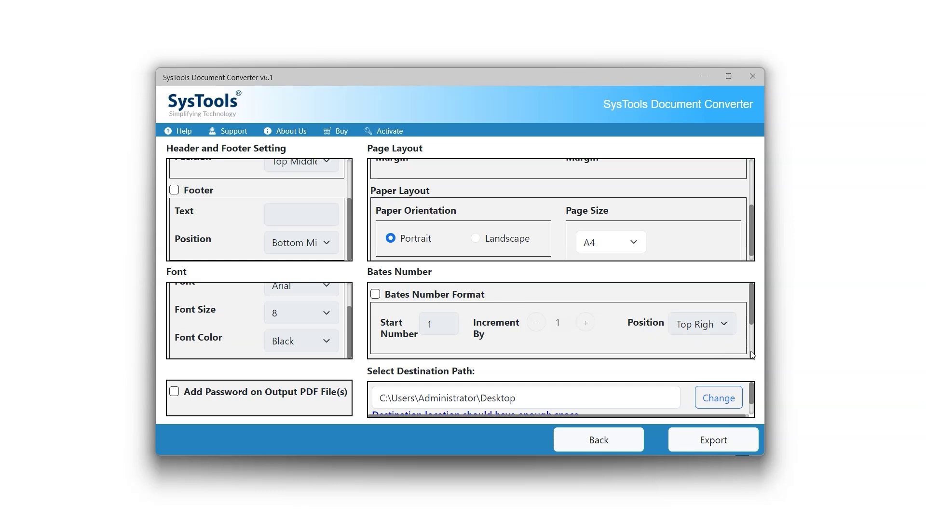
scroll(751, 355, "down", 3)
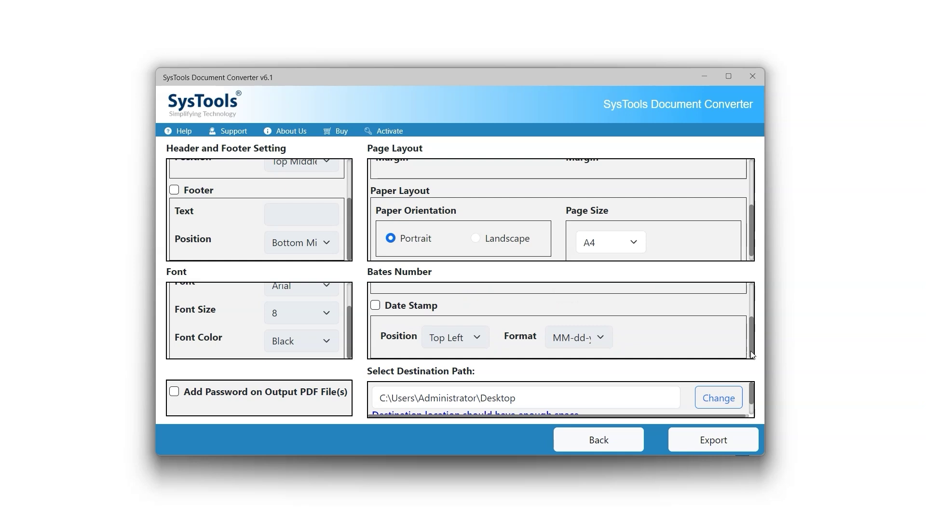
left_click(174, 392)
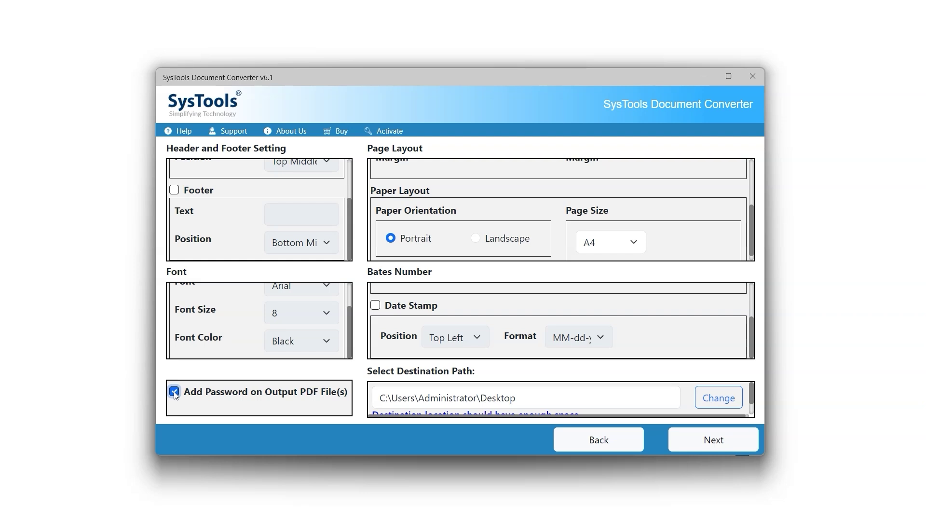
left_click(174, 392)
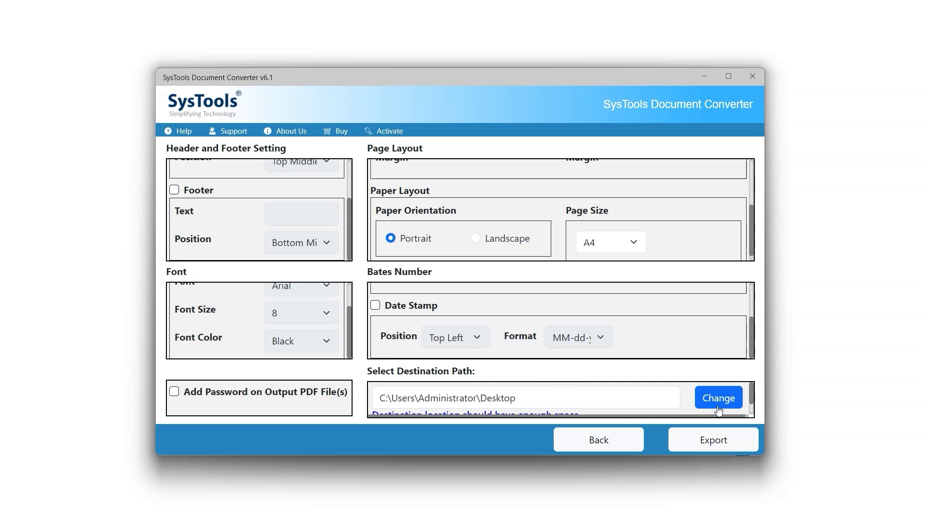
Step: Export all eight RTF files as PDFs and dismiss the completion message
left_click(733, 444)
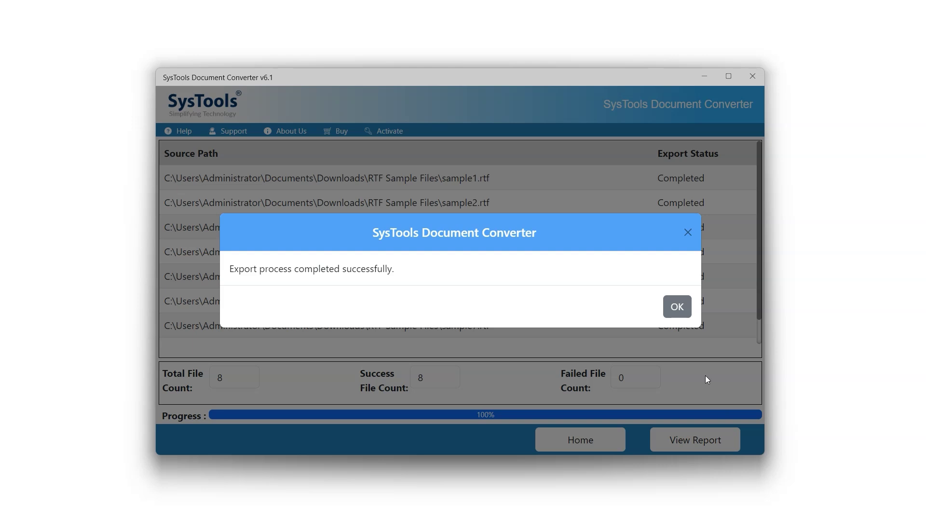
left_click(678, 307)
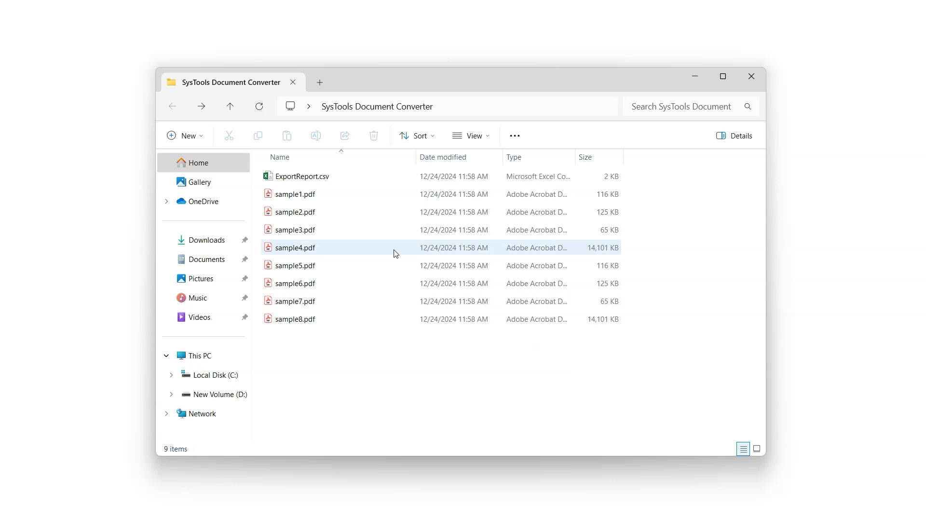
double_click(350, 219)
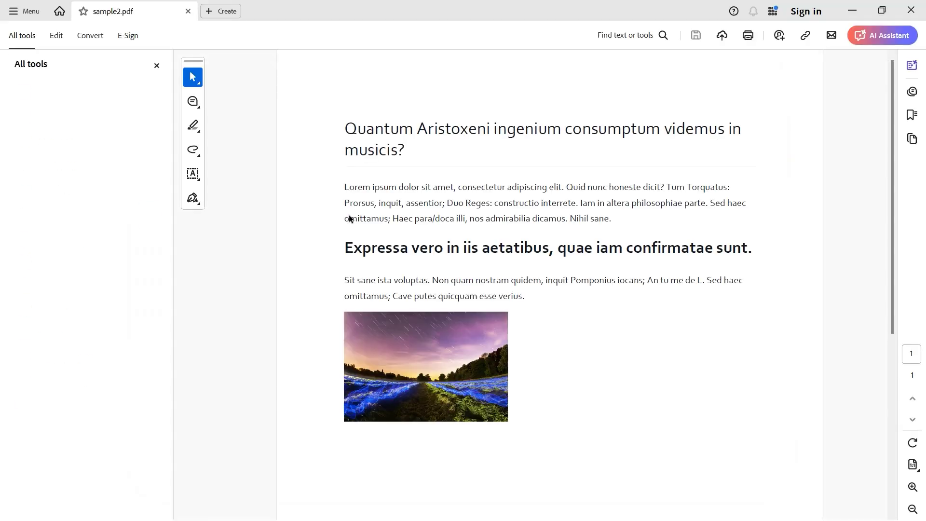